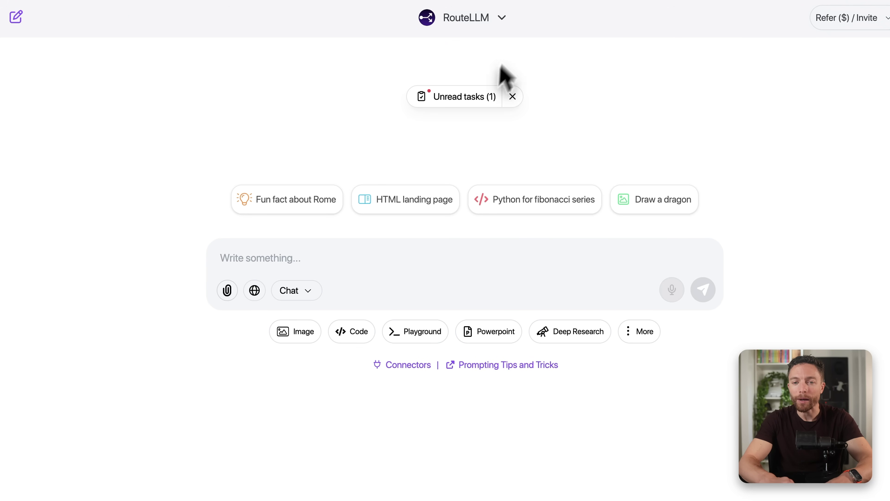
Browse the full chat model list and close it without changing the model.
{"action": "left_click", "coordinate": [502, 18]}
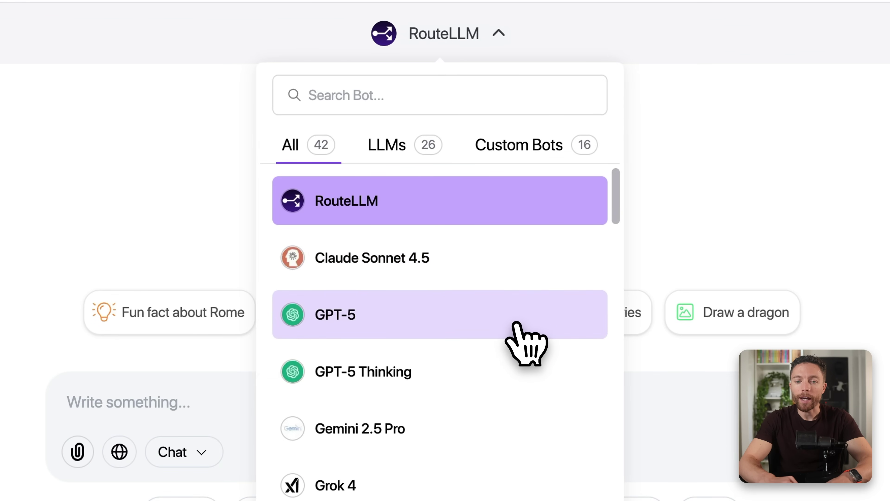
{"action": "scroll", "coordinate": [515, 325], "scroll_direction": "down", "scroll_amount": 3}
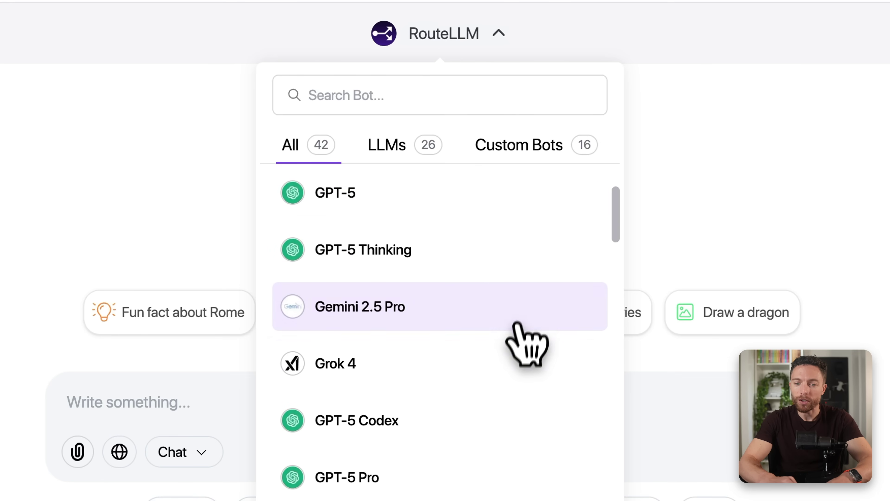
{"action": "scroll", "coordinate": [511, 375], "scroll_direction": "down", "scroll_amount": 10}
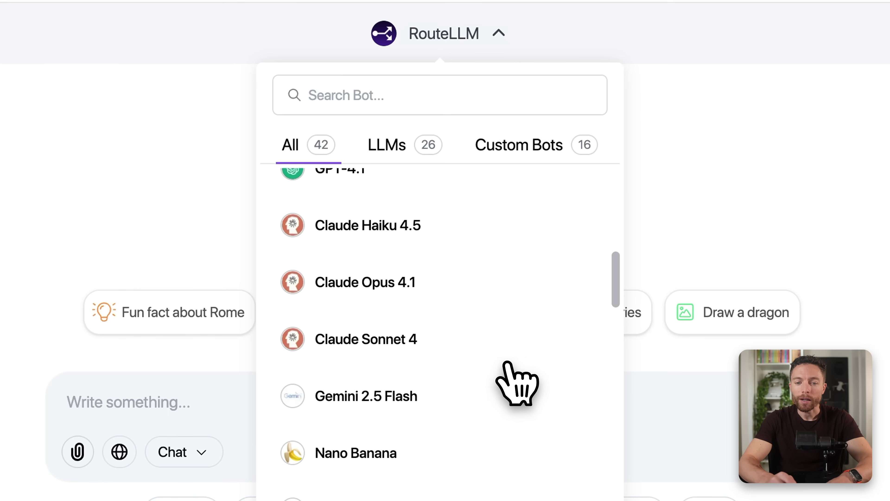
{"action": "type", "text": "e"}
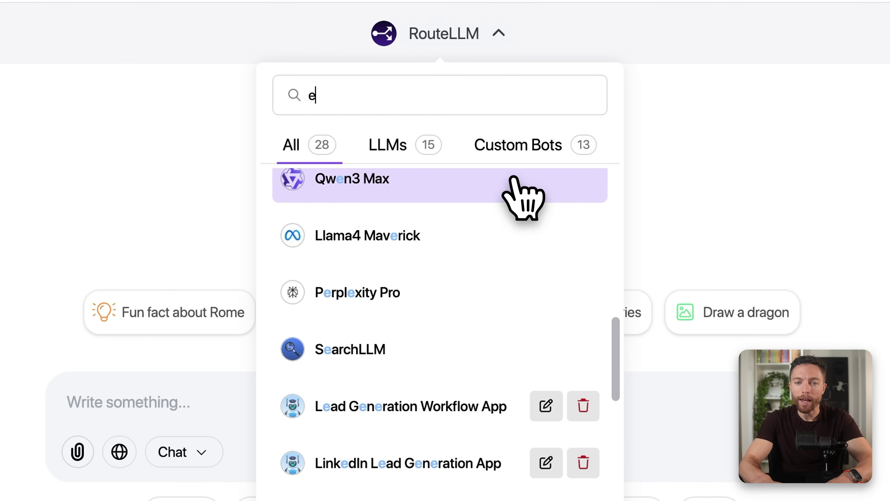
{"action": "key", "text": "BackSpace"}
{"action": "scroll", "coordinate": [477, 314], "scroll_direction": "down", "scroll_amount": 12}
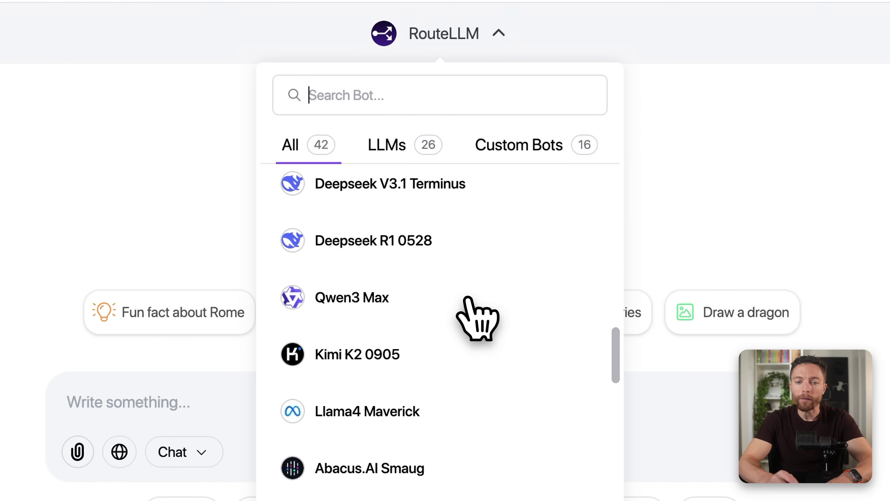
{"action": "scroll", "coordinate": [476, 316], "scroll_direction": "up", "scroll_amount": 13}
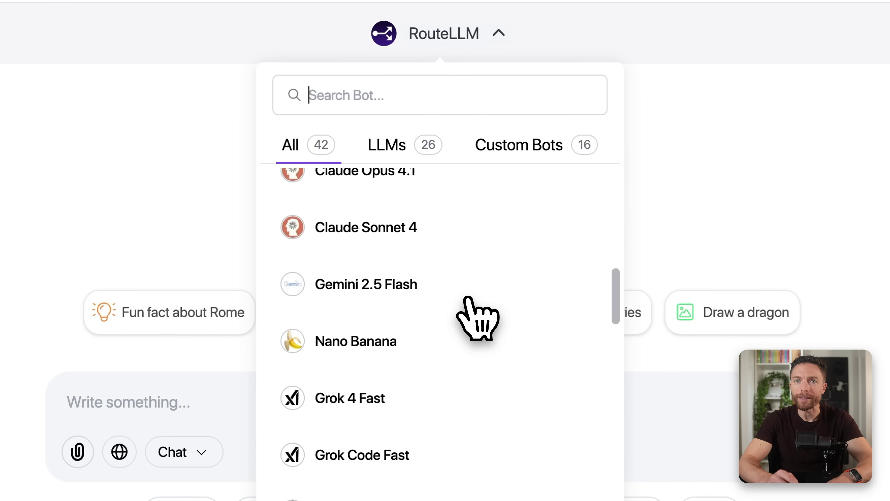
{"action": "left_click", "coordinate": [658, 232]}
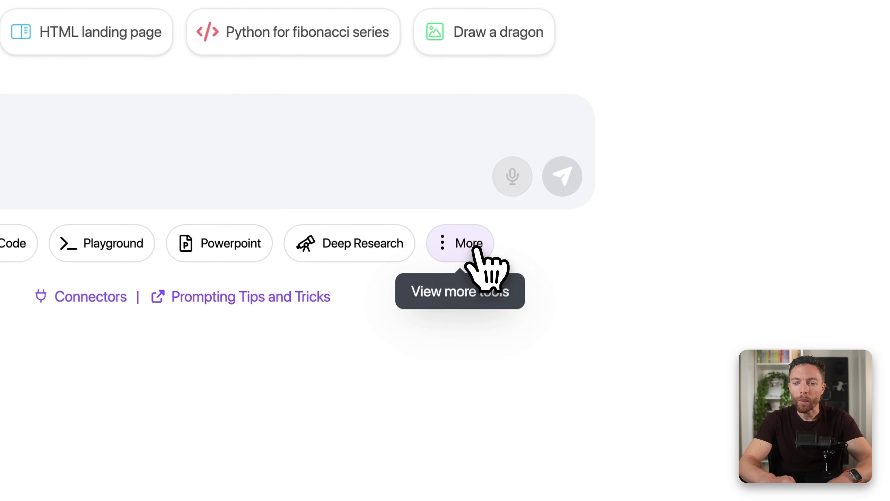
Generate a Sora 2 video of a golden retriever running through sunflowers at sunset.
{"action": "left_click", "coordinate": [625, 272]}
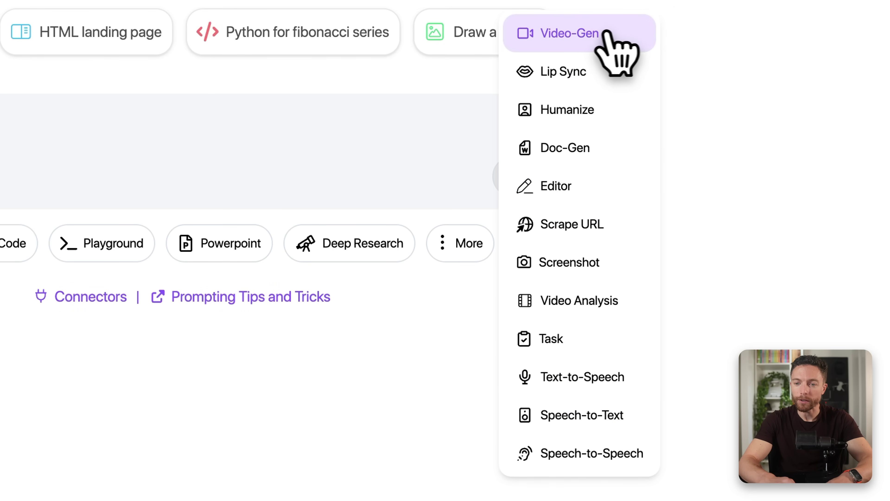
{"action": "left_click", "coordinate": [618, 34]}
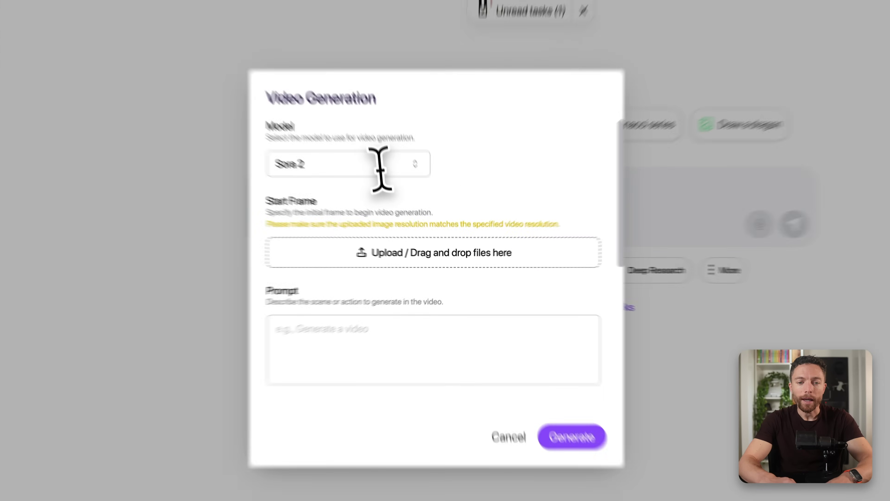
{"action": "left_click", "coordinate": [409, 137]}
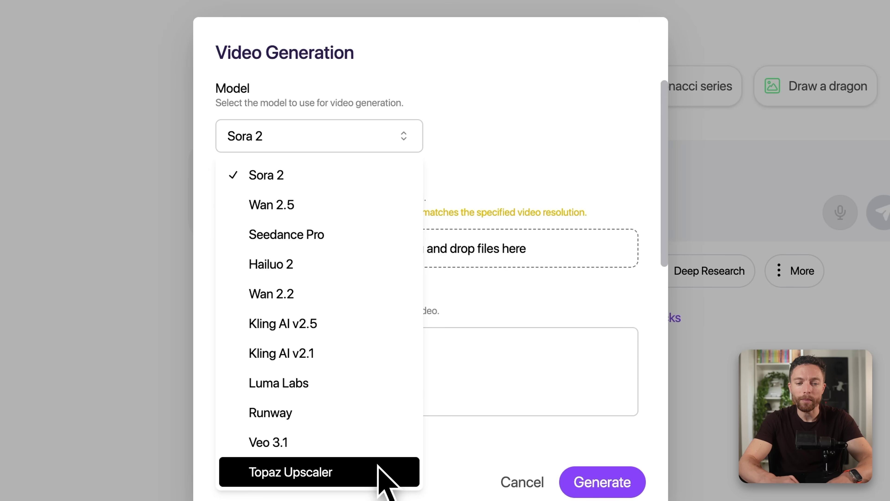
{"action": "left_click", "coordinate": [394, 178]}
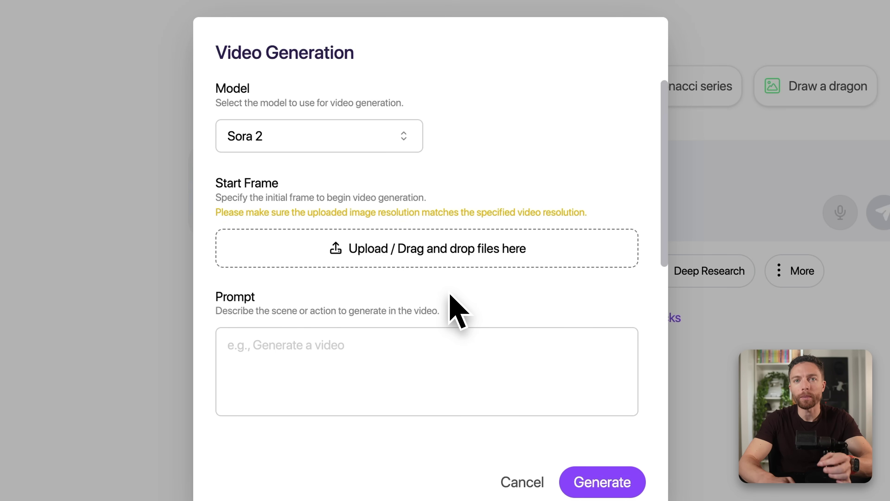
{"action": "left_click", "coordinate": [406, 353]}
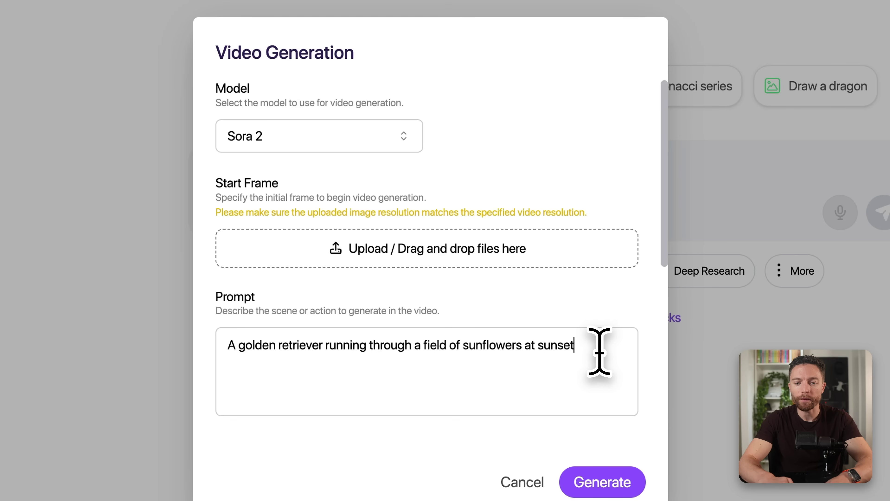
{"action": "left_click", "coordinate": [621, 482]}
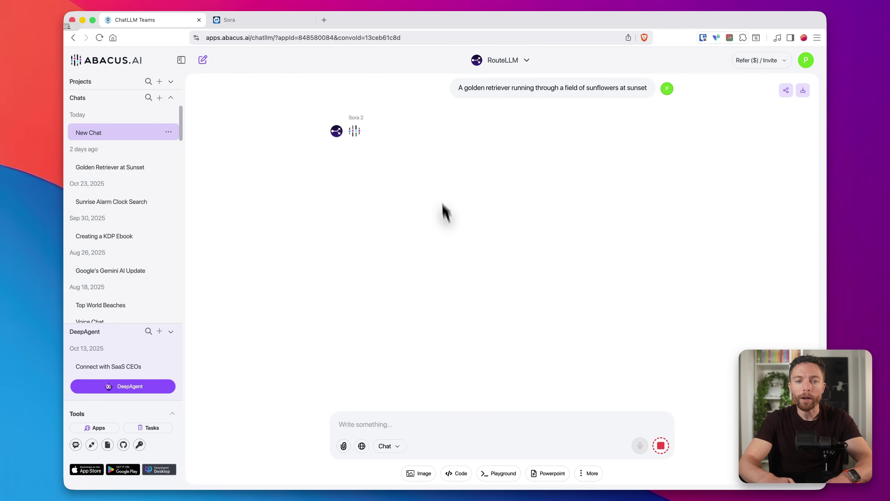
Paste the same golden retriever prompt into Sora, submit it, then return to ChatLLM.
{"action": "left_click", "coordinate": [277, 23]}
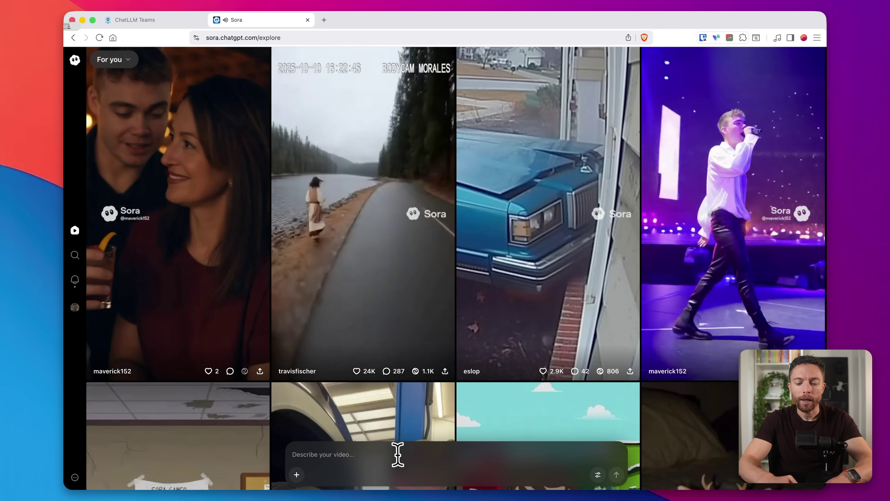
{"action": "left_click", "coordinate": [397, 454]}
{"action": "type", "text": "A golden retriever running through a field of sunflowers at sunset"}
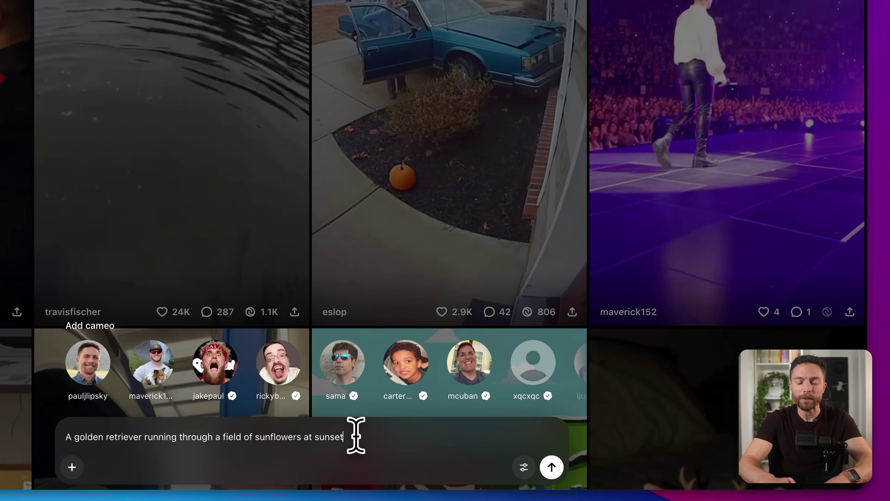
{"action": "left_click", "coordinate": [550, 468]}
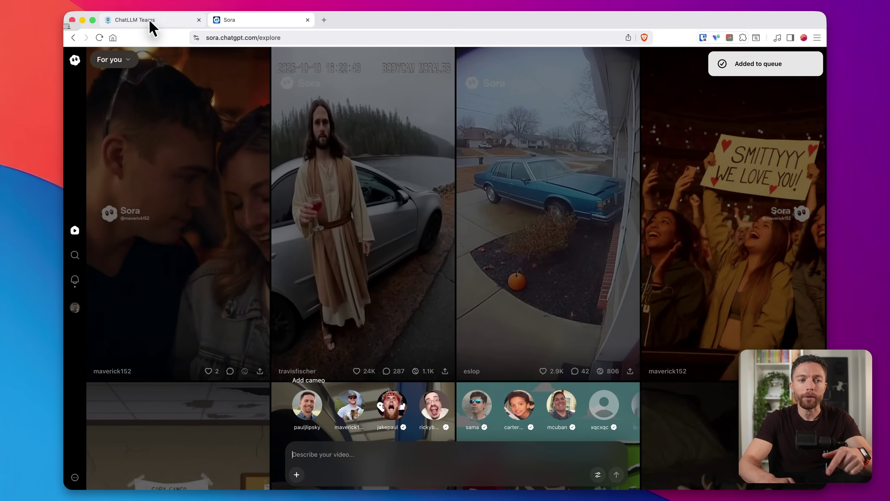
{"action": "left_click", "coordinate": [152, 24]}
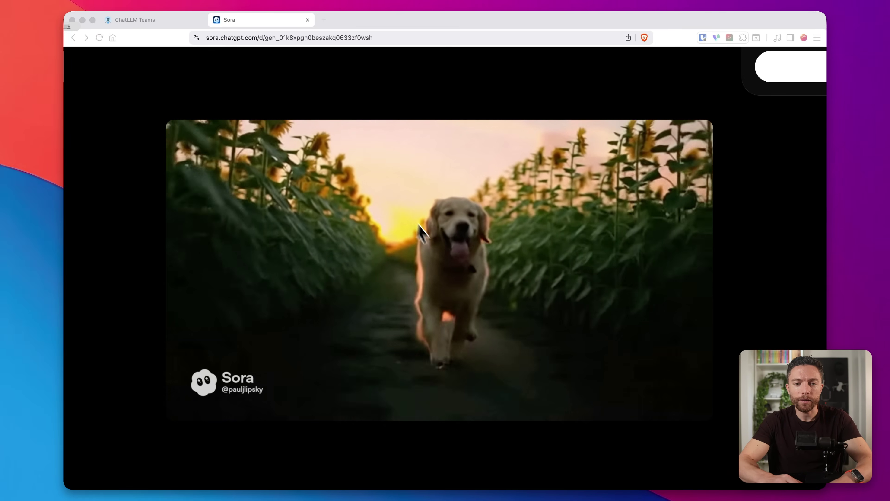
Play Sora's golden retriever sunflower video with the sound unmuted.
{"action": "left_click", "coordinate": [490, 277]}
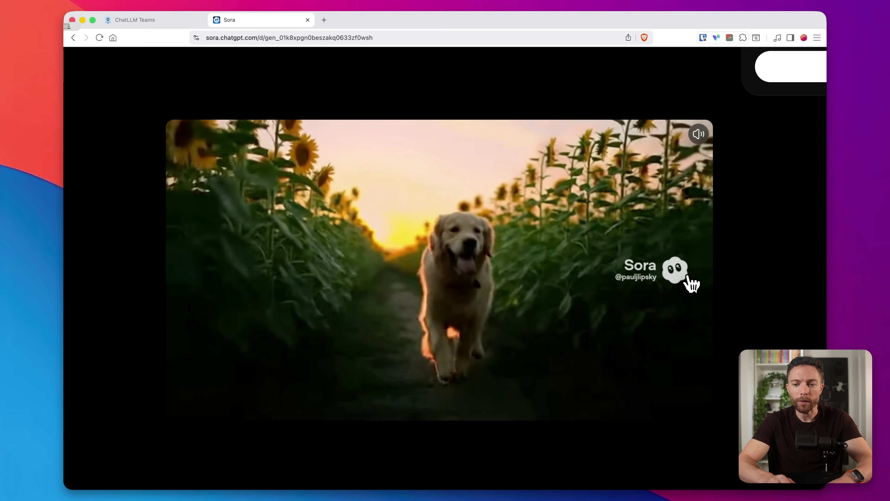
Play the Sora 2 sunflower dog video in the ChatLLM chat from the start.
{"action": "left_click", "coordinate": [165, 20]}
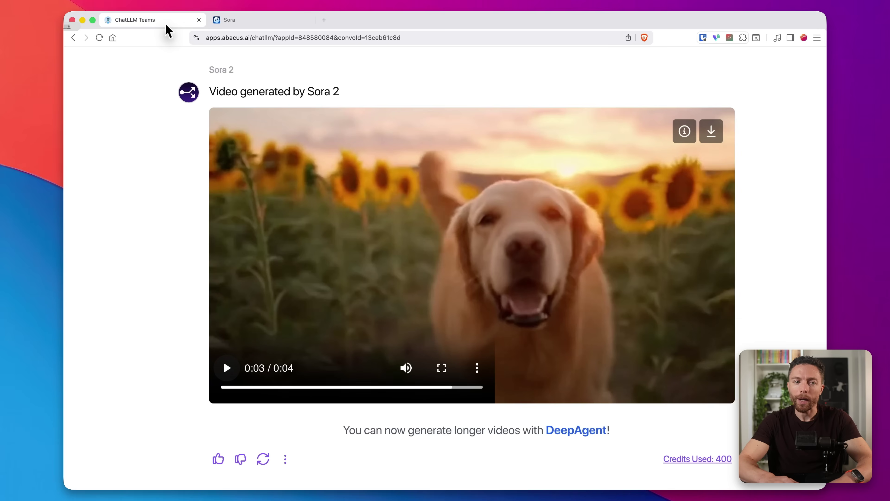
{"action": "left_click", "coordinate": [227, 368]}
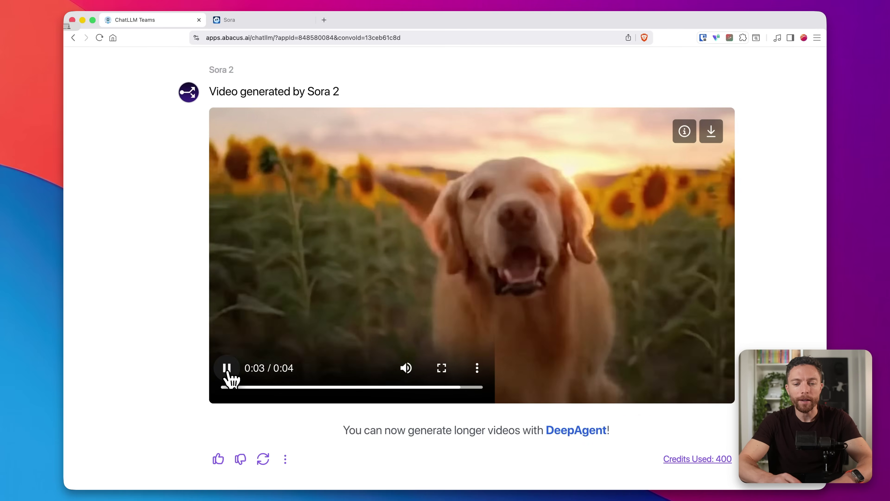
{"action": "left_click", "coordinate": [228, 370]}
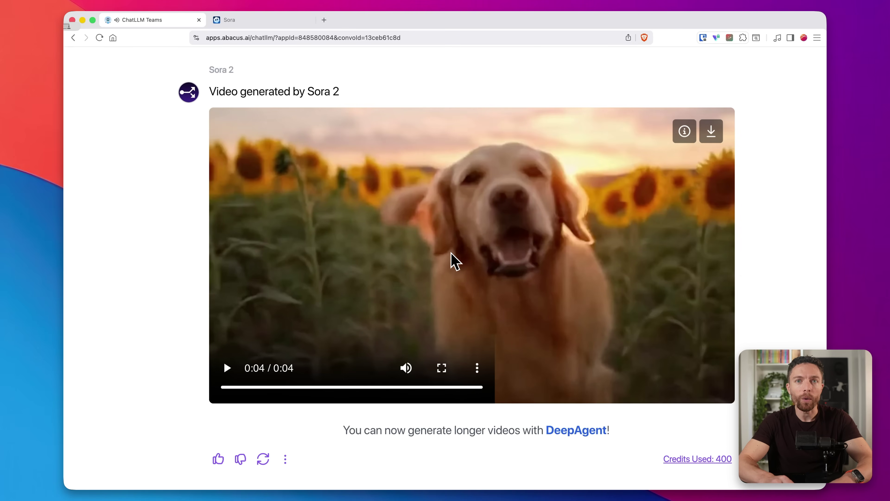
Switch between the Sora site and ChatLLM to compare both dog videos, ending on Sora.
{"action": "left_click", "coordinate": [282, 22]}
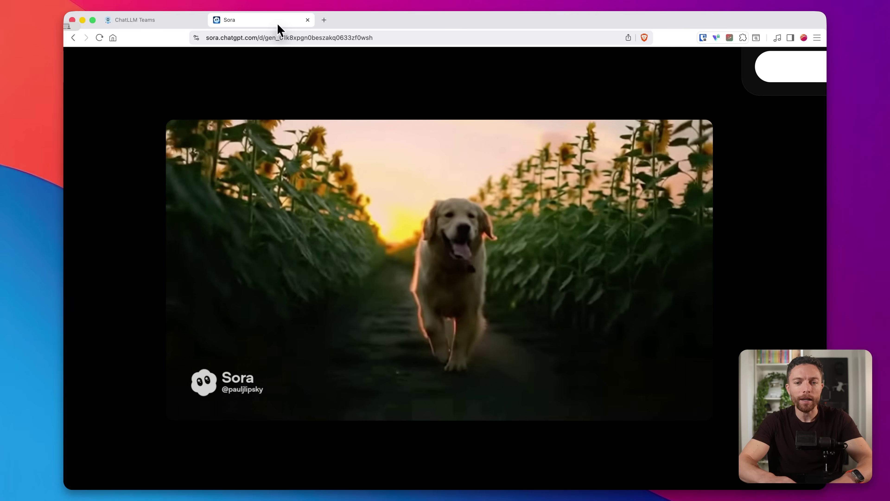
{"action": "left_click", "coordinate": [152, 24]}
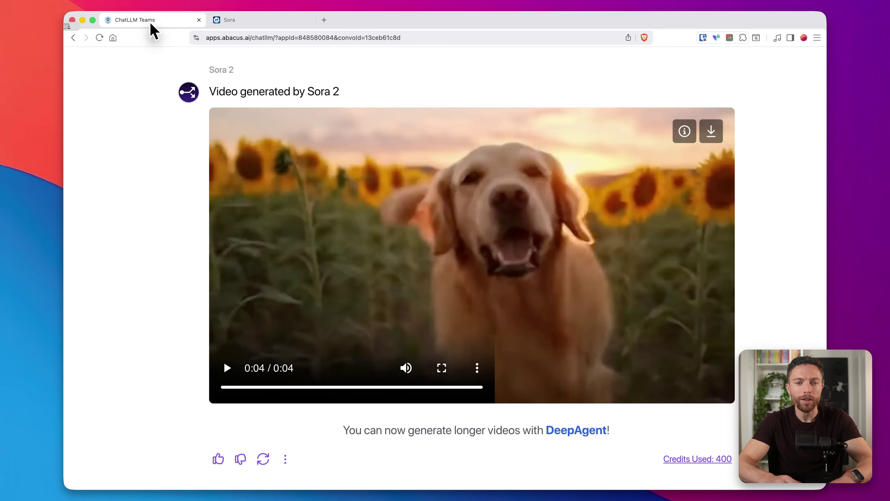
{"action": "left_click", "coordinate": [271, 22]}
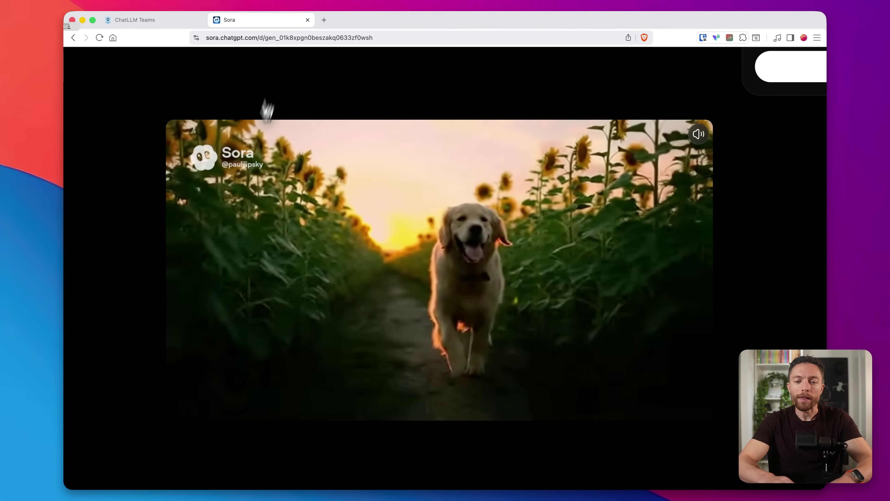
{"action": "left_click", "coordinate": [170, 25]}
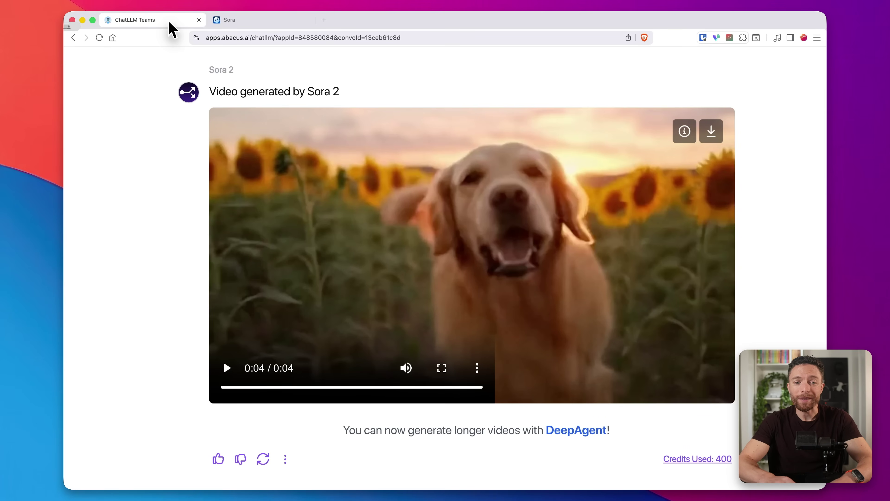
{"action": "left_click", "coordinate": [266, 22]}
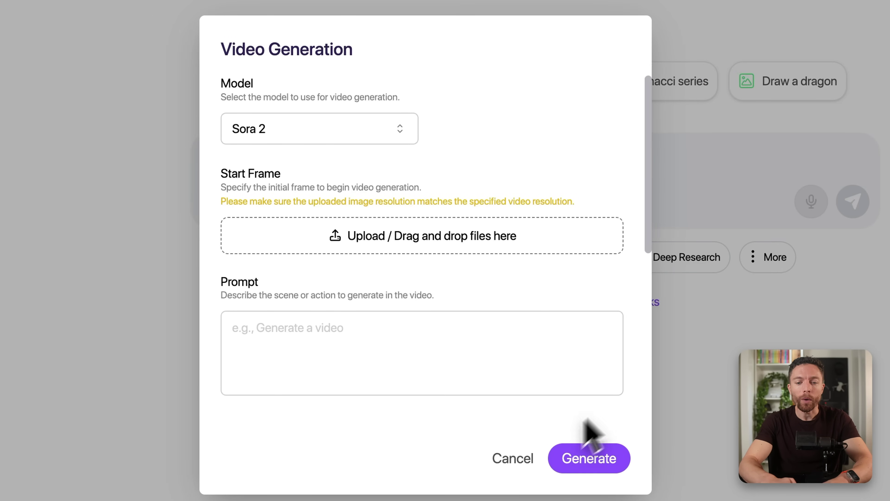
Check the image generation settings, keeping Nano Banana as the image model.
{"action": "left_click", "coordinate": [515, 456]}
{"action": "left_click", "coordinate": [310, 256]}
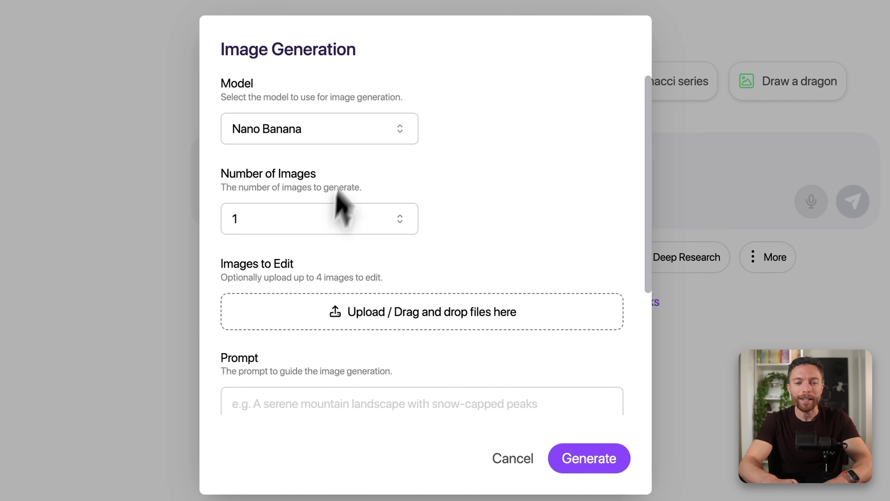
{"action": "left_click", "coordinate": [403, 133]}
{"action": "left_click", "coordinate": [514, 180]}
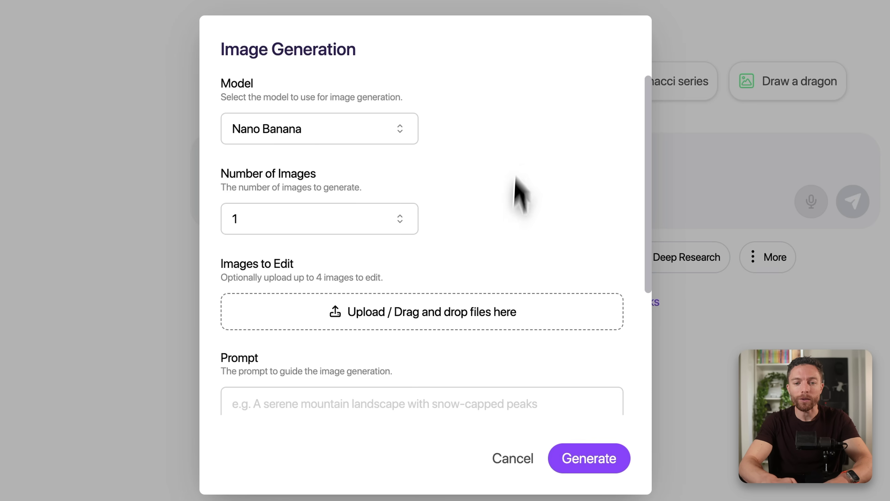
{"action": "left_click", "coordinate": [515, 457]}
Generate a Sora 2 trampoline video with the Gemini image as the start frame.
{"action": "left_click", "coordinate": [789, 262]}
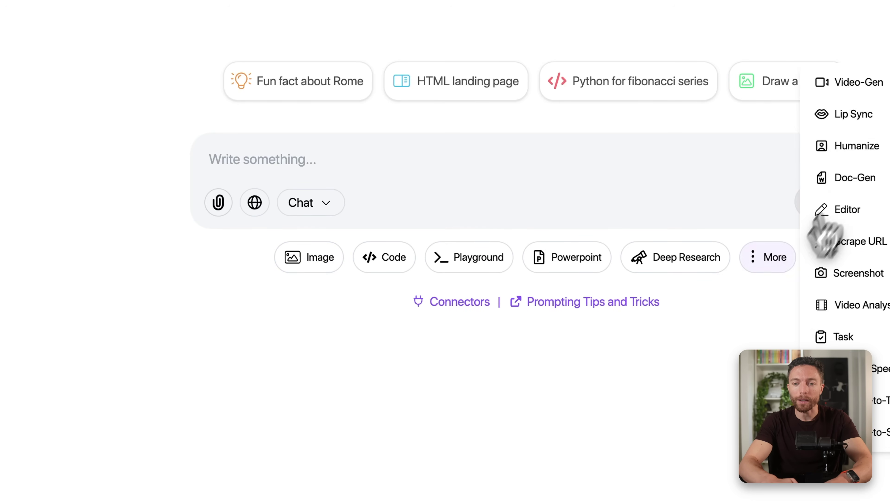
{"action": "left_click", "coordinate": [886, 92]}
{"action": "left_click", "coordinate": [461, 253]}
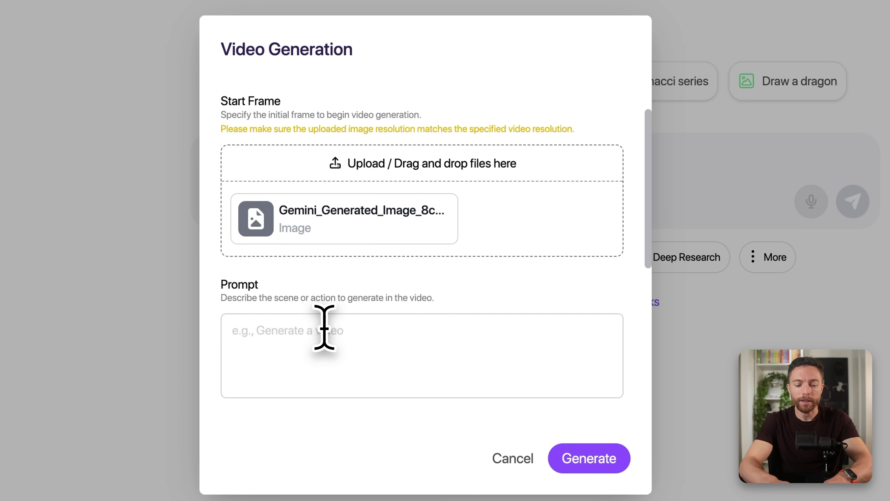
{"action": "type", "text": "The man bounces off the trampoline and falls to the ground"}
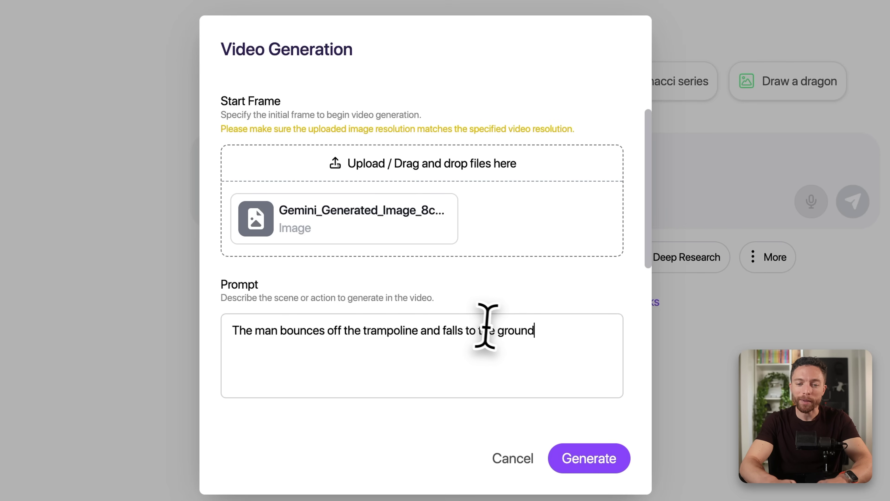
{"action": "scroll", "coordinate": [484, 327], "scroll_direction": "down", "scroll_amount": 3}
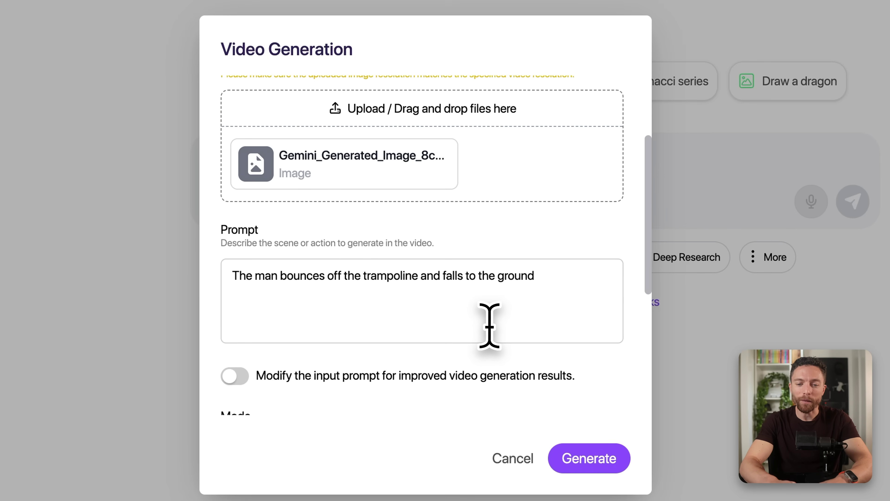
{"action": "left_click", "coordinate": [606, 457]}
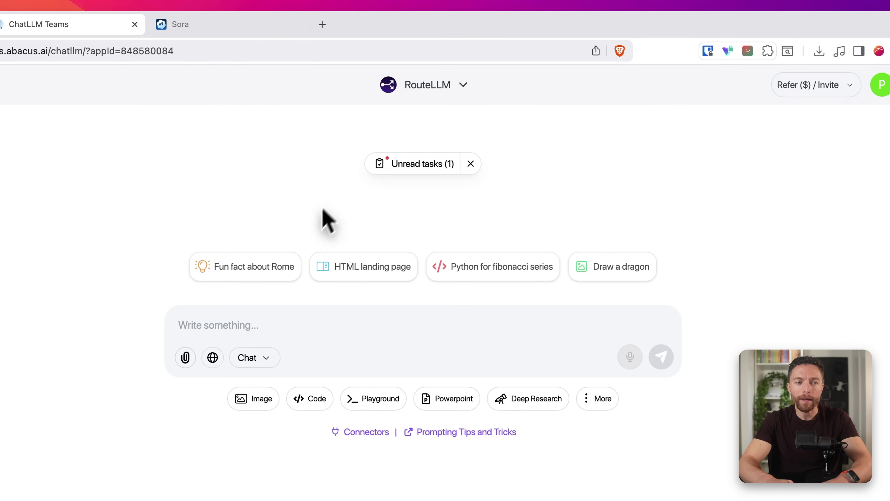
Switch the chat model to GPT-5.
{"action": "left_click", "coordinate": [441, 88]}
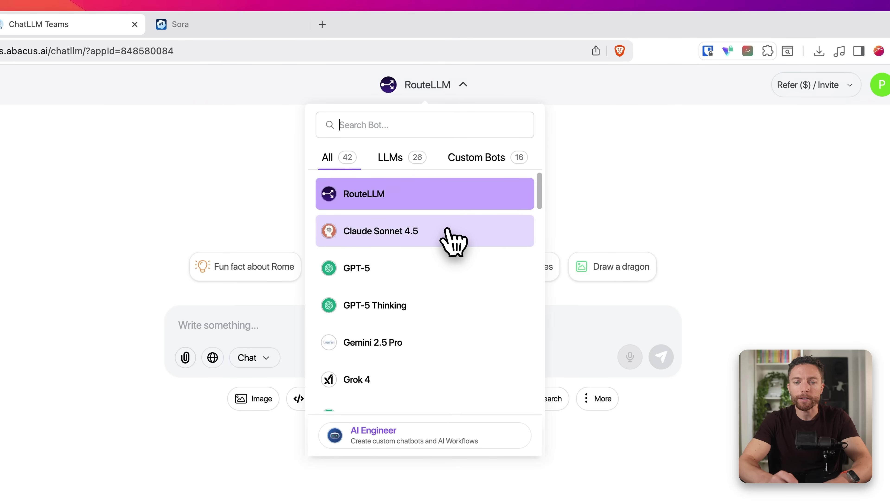
{"action": "scroll", "coordinate": [448, 231], "scroll_direction": "down", "scroll_amount": 2}
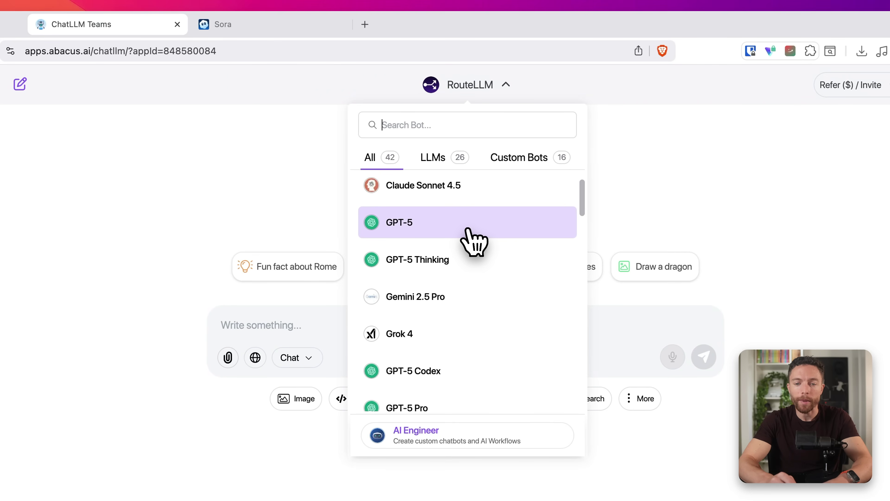
{"action": "left_click", "coordinate": [468, 230]}
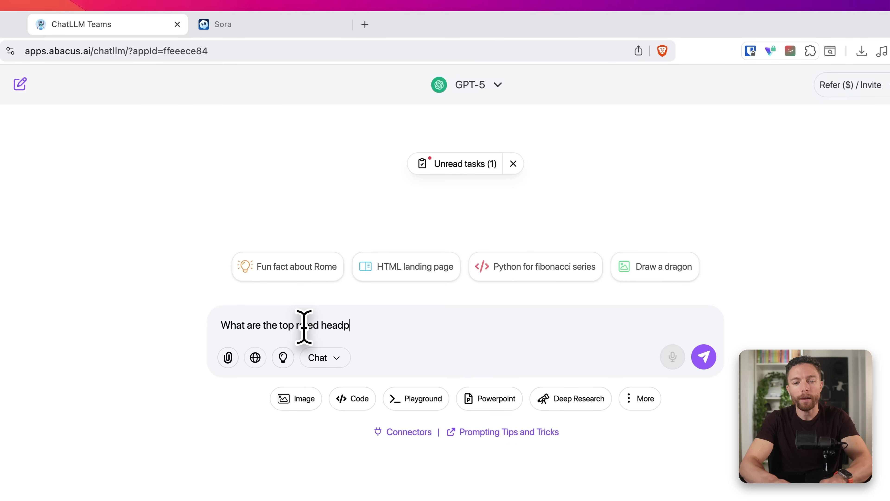
Ask 'What are the top rated headphones' and read through the categorized answer.
{"action": "type", "text": "s"}
{"action": "left_click", "coordinate": [703, 357]}
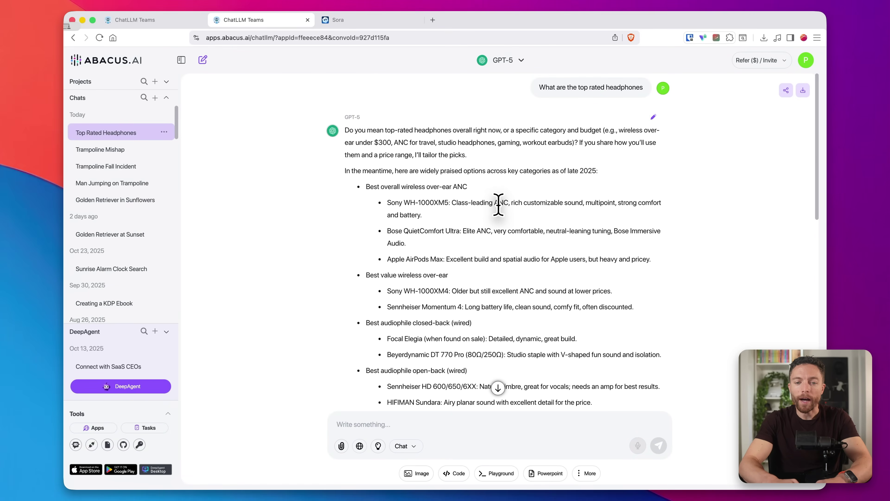
{"action": "scroll", "coordinate": [498, 204], "scroll_direction": "down", "scroll_amount": 15}
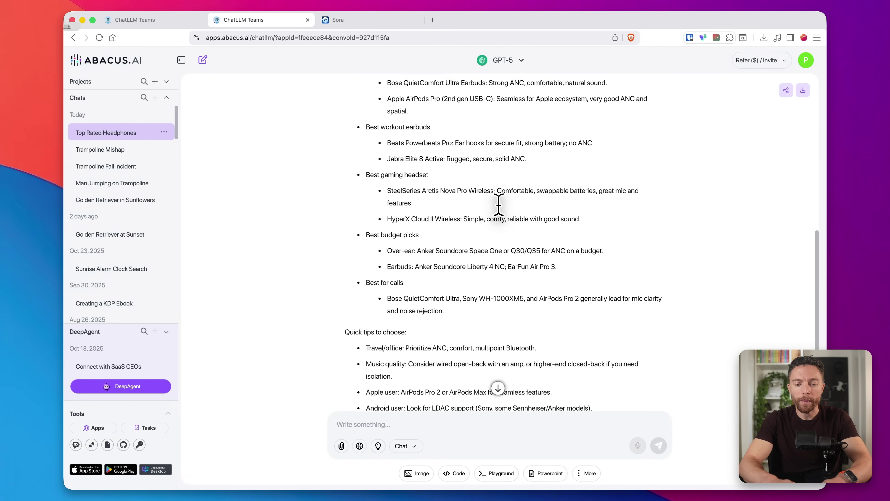
{"action": "scroll", "coordinate": [498, 204], "scroll_direction": "down", "scroll_amount": 4}
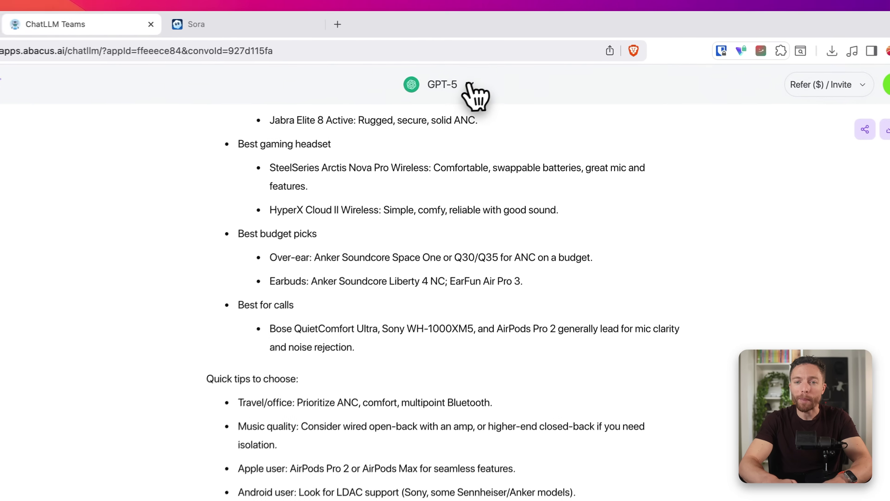
Switch to Claude Sonnet 4.5, send 'Write a blog post about this', and review the post.
{"action": "left_click", "coordinate": [516, 62]}
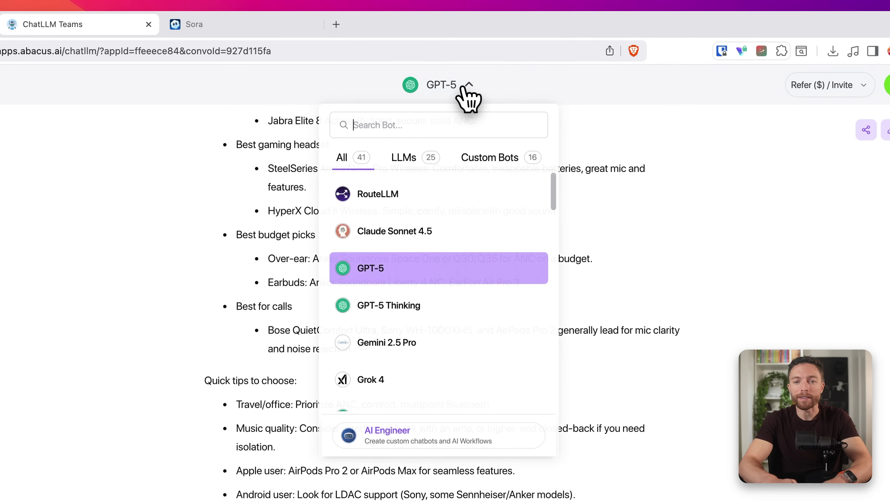
{"action": "left_click", "coordinate": [448, 228]}
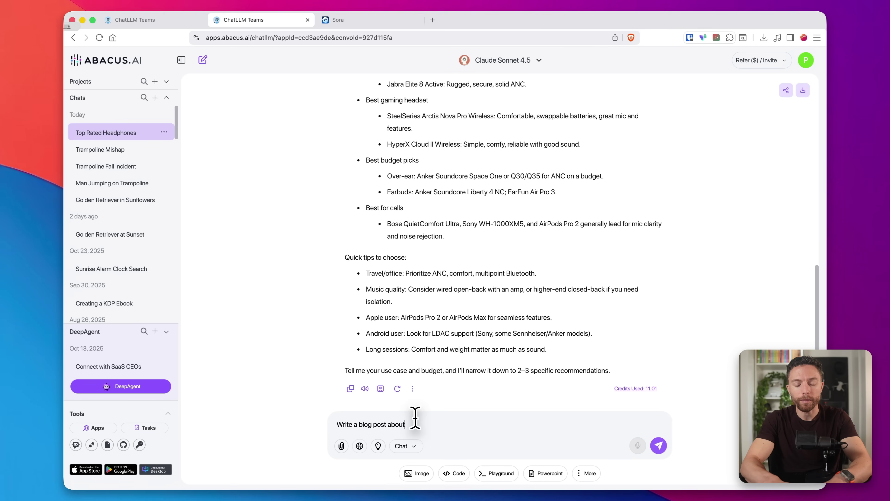
{"action": "left_click", "coordinate": [660, 446]}
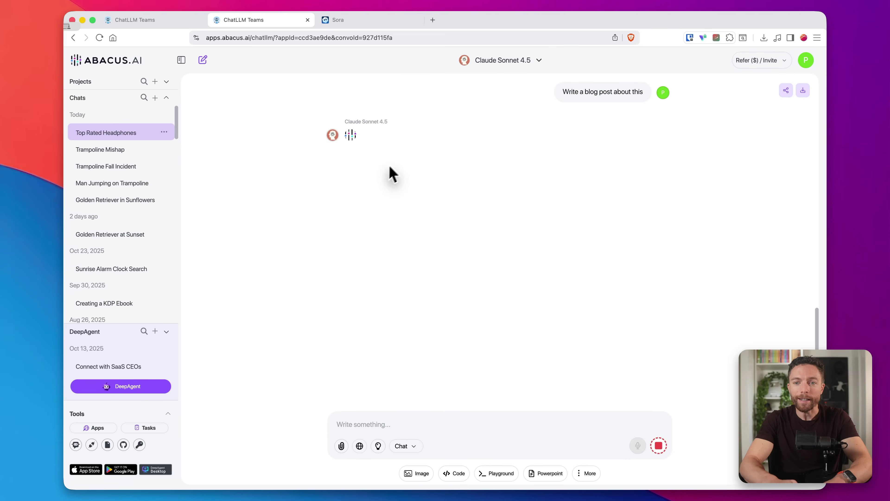
{"action": "scroll", "coordinate": [417, 193], "scroll_direction": "up", "scroll_amount": 15}
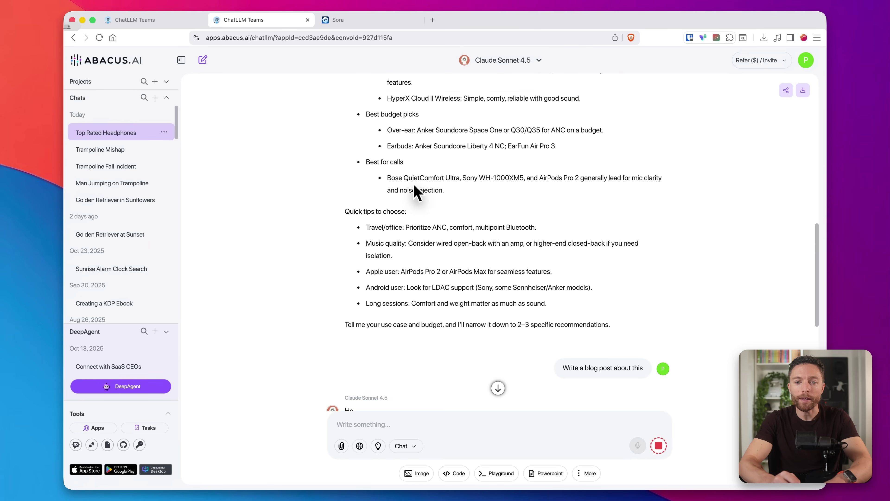
{"action": "scroll", "coordinate": [417, 192], "scroll_direction": "up", "scroll_amount": 3}
{"action": "scroll", "coordinate": [417, 193], "scroll_direction": "down", "scroll_amount": 15}
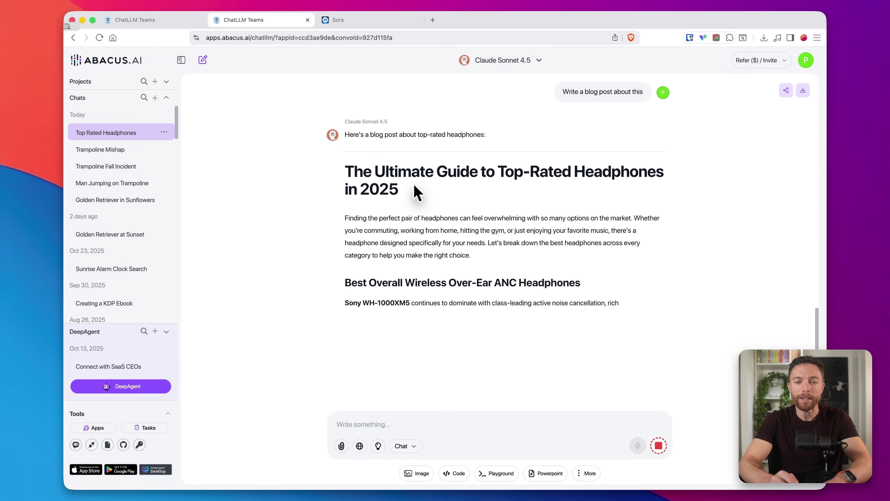
{"action": "scroll", "coordinate": [491, 225], "scroll_direction": "down", "scroll_amount": 10}
{"action": "scroll", "coordinate": [570, 254], "scroll_direction": "up", "scroll_amount": 10}
{"action": "scroll", "coordinate": [570, 256], "scroll_direction": "down", "scroll_amount": 20}
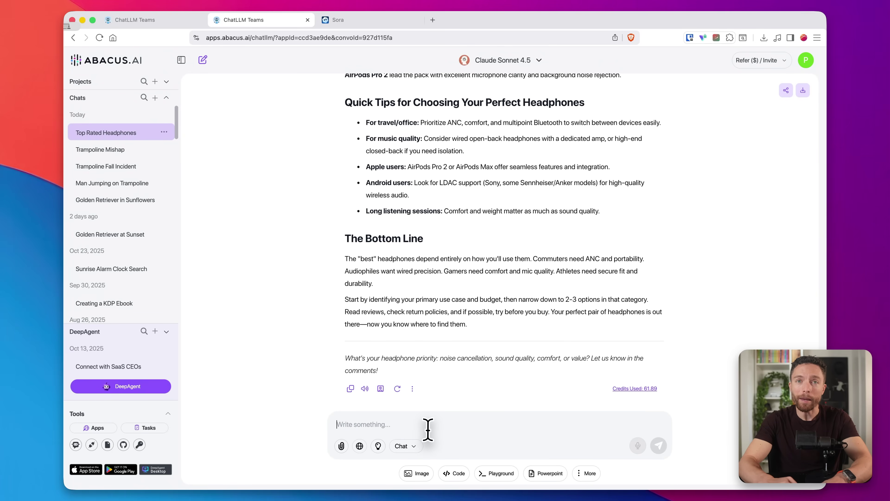
Switch to Nano Banana and send 'Create an image for this blog post', then review the chat.
{"action": "left_click", "coordinate": [533, 60]}
{"action": "scroll", "coordinate": [519, 143], "scroll_direction": "down", "scroll_amount": 5}
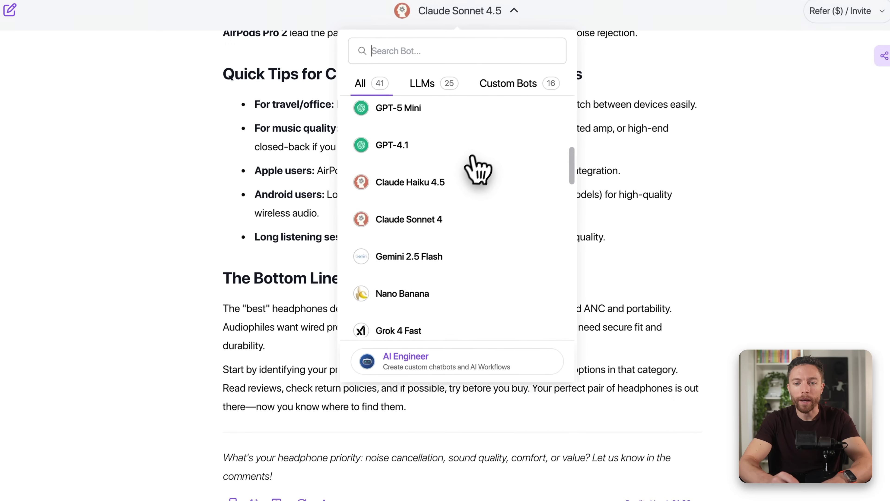
{"action": "scroll", "coordinate": [471, 158], "scroll_direction": "down", "scroll_amount": 2}
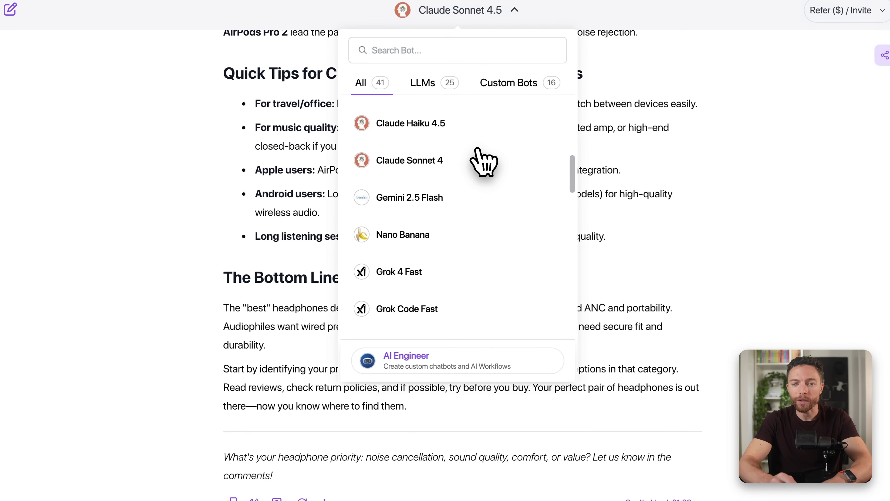
{"action": "left_click", "coordinate": [451, 234]}
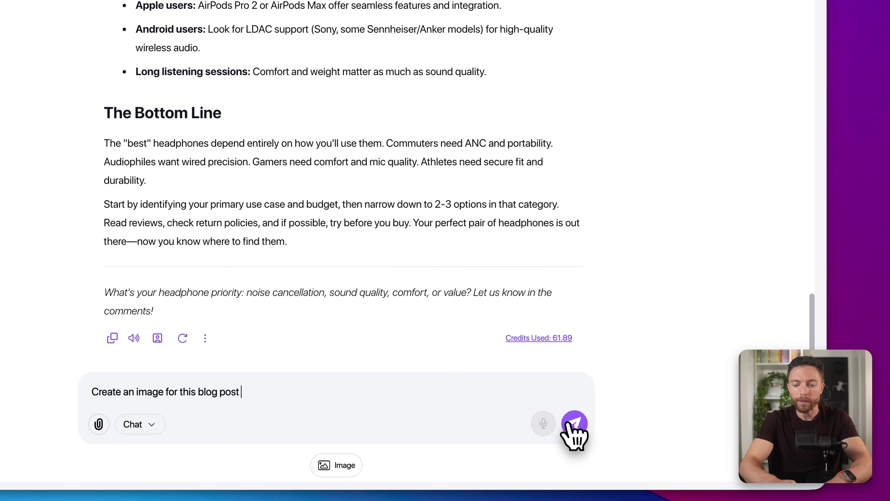
{"action": "left_click", "coordinate": [575, 422]}
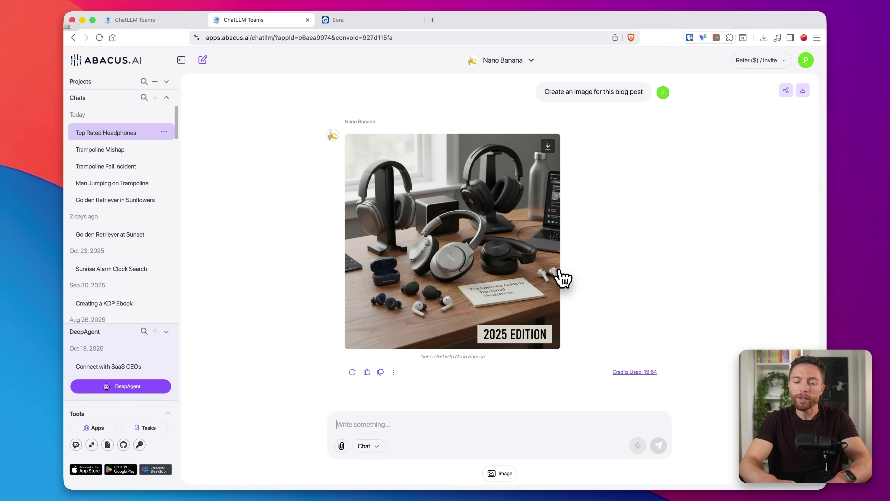
{"action": "scroll", "coordinate": [592, 202], "scroll_direction": "up", "scroll_amount": 20}
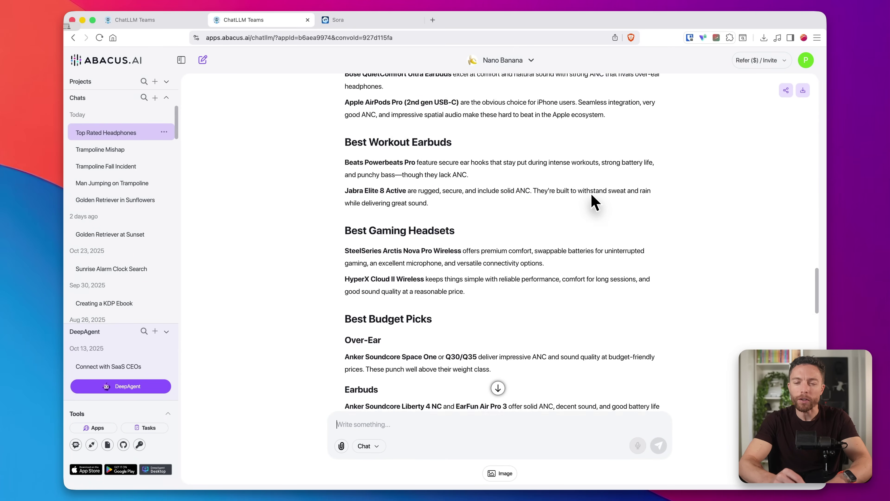
{"action": "scroll", "coordinate": [592, 203], "scroll_direction": "up", "scroll_amount": 20}
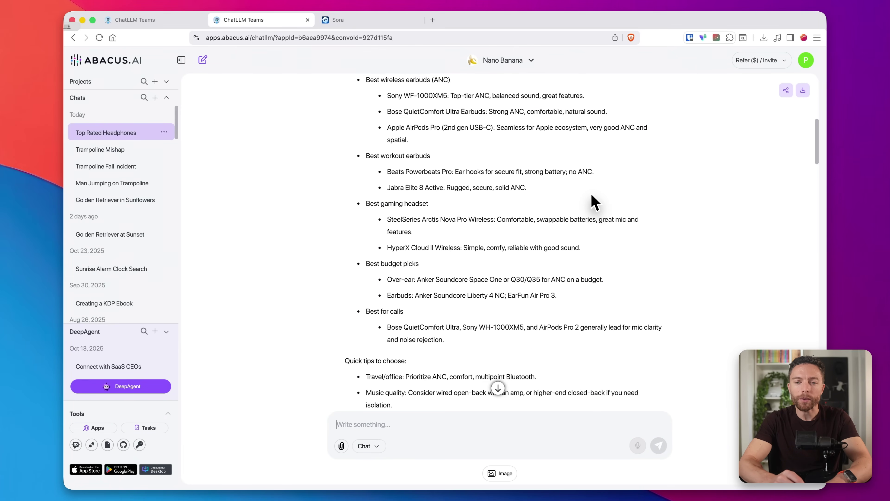
{"action": "scroll", "coordinate": [592, 203], "scroll_direction": "down", "scroll_amount": 20}
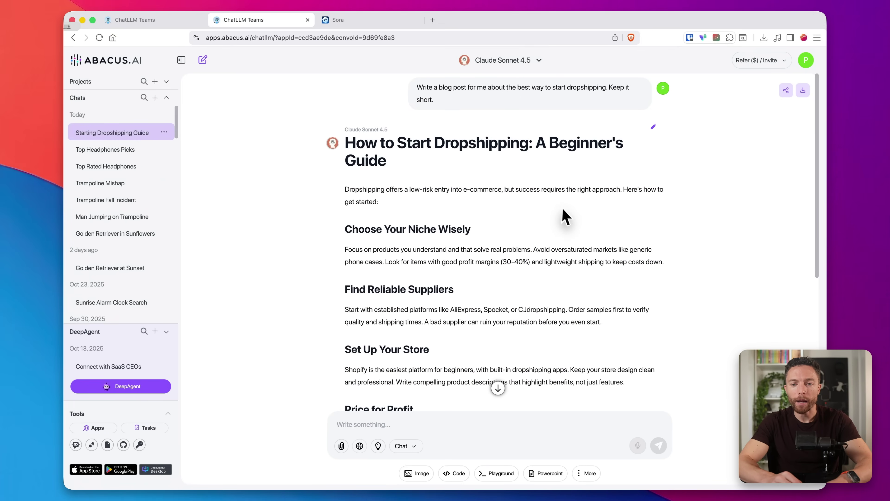
Humanize the dropshipping reply, regenerating it as 'How to Start Dropshipping: A Practical Guide'.
{"action": "scroll", "coordinate": [562, 211], "scroll_direction": "down", "scroll_amount": 5}
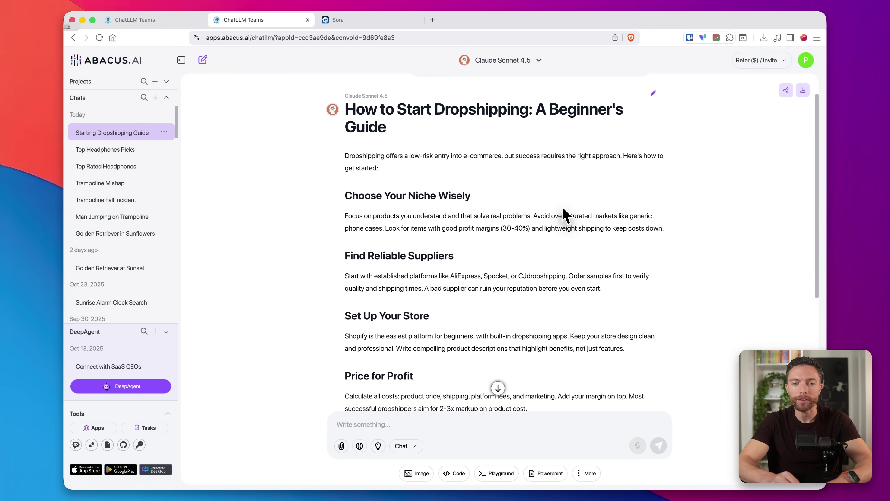
{"action": "scroll", "coordinate": [491, 265], "scroll_direction": "down", "scroll_amount": 5}
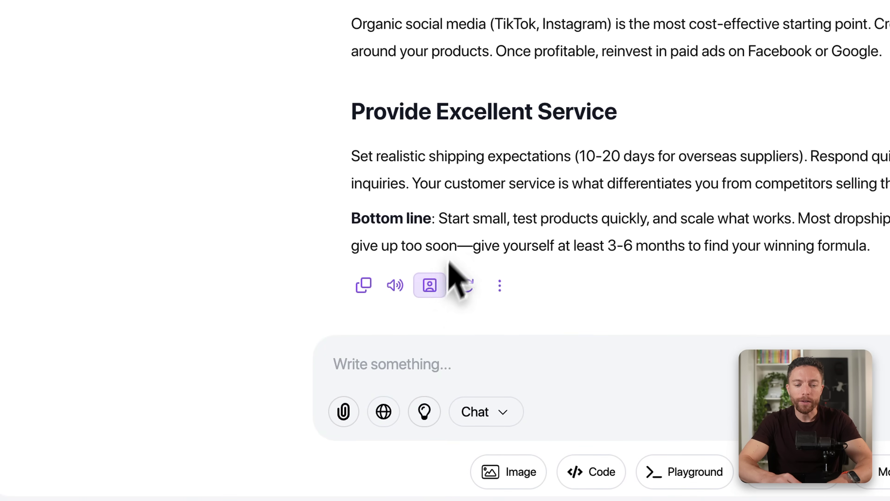
{"action": "left_click", "coordinate": [435, 285]}
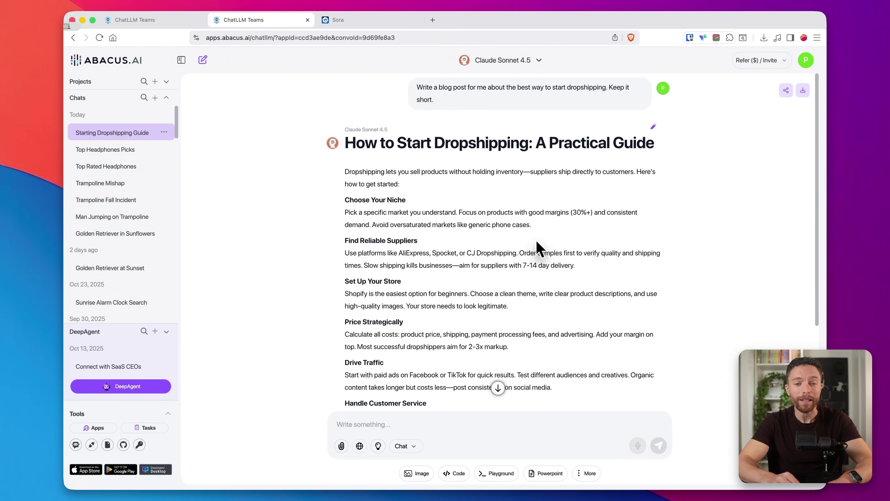
{"action": "scroll", "coordinate": [539, 249], "scroll_direction": "down", "scroll_amount": 5}
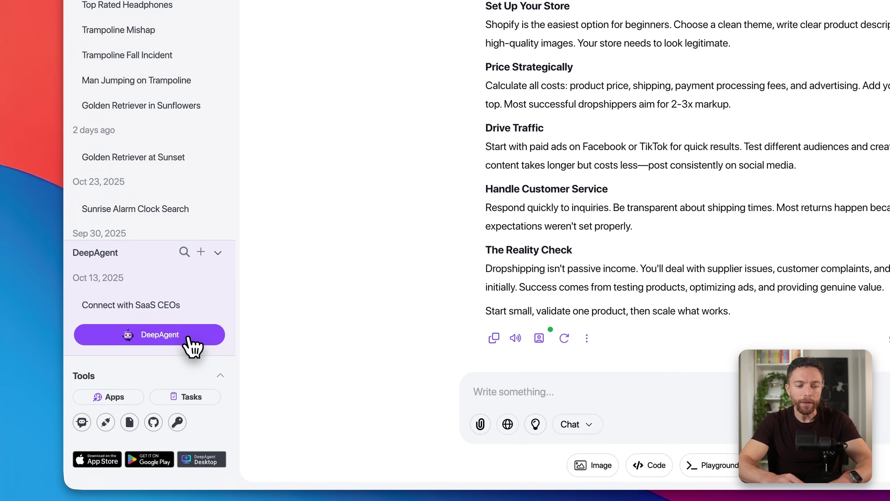
Open DeepAgent and view Apps, Power Point, Browser Use, Chatbots, AI Workflows, Short Videos, Deep Research examples.
{"action": "left_click", "coordinate": [188, 333]}
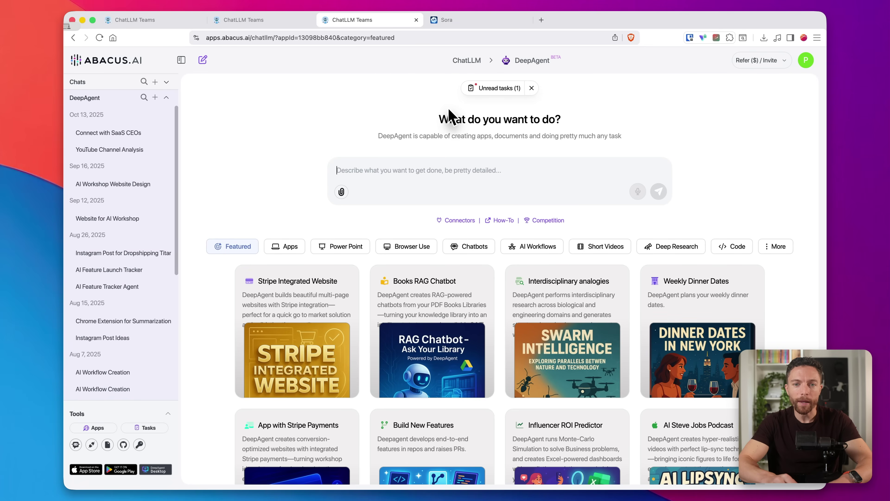
{"action": "scroll", "coordinate": [448, 116], "scroll_direction": "down", "scroll_amount": 1}
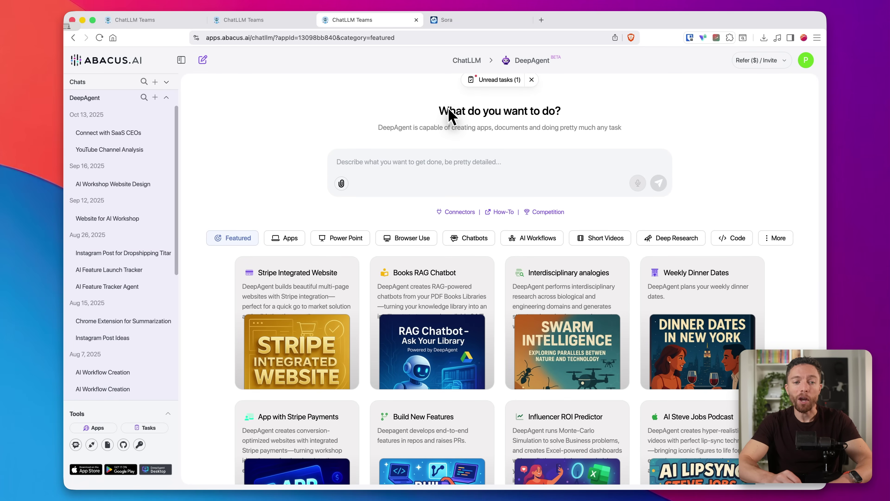
{"action": "left_click", "coordinate": [286, 239]}
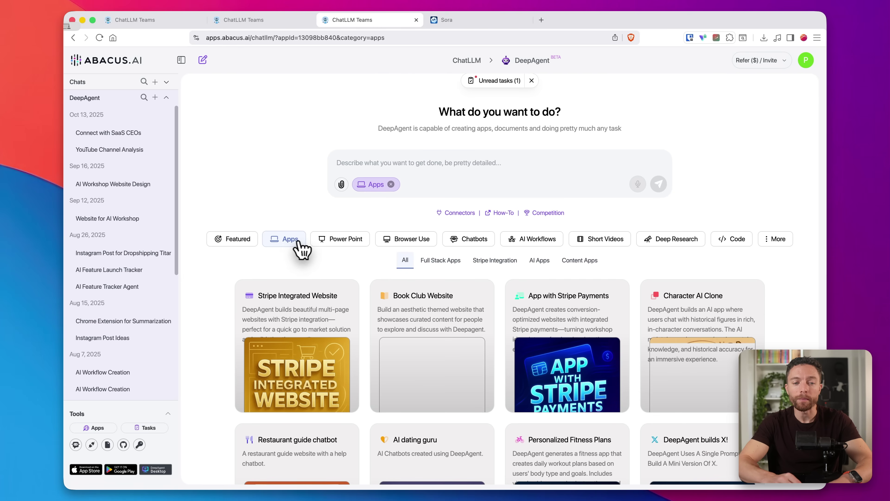
{"action": "left_click", "coordinate": [362, 245]}
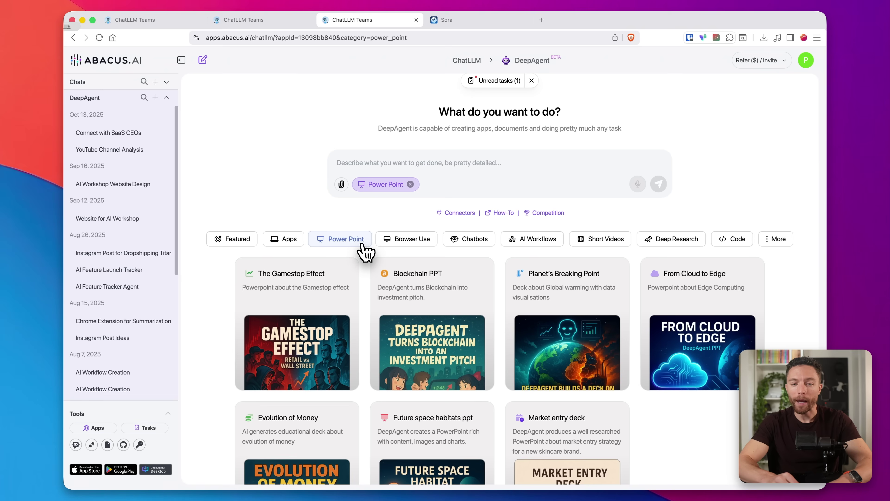
{"action": "left_click", "coordinate": [409, 242]}
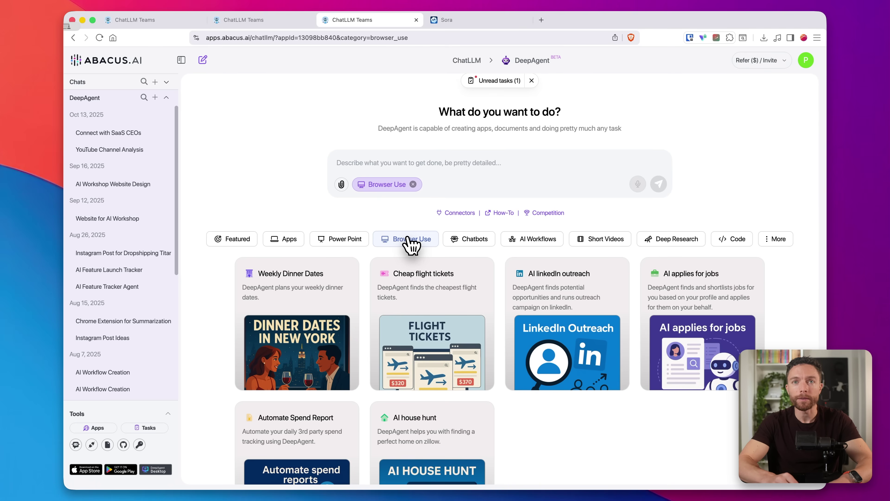
{"action": "left_click", "coordinate": [490, 243]}
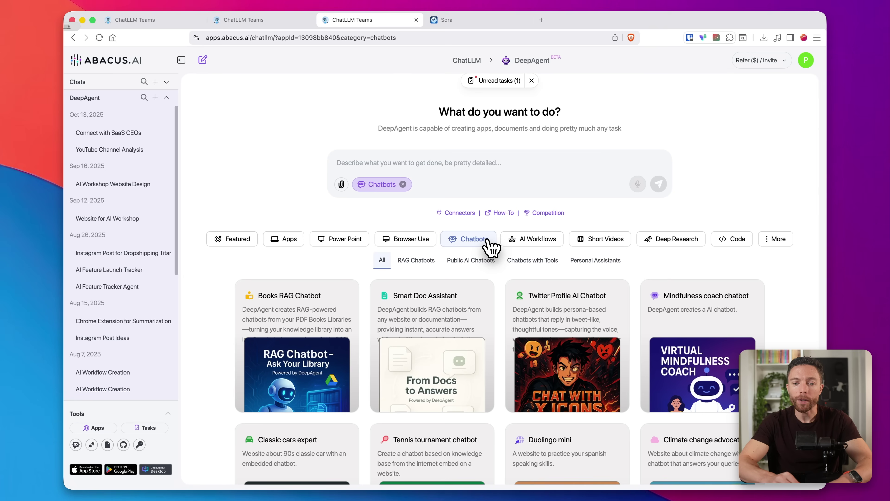
{"action": "left_click", "coordinate": [532, 242]}
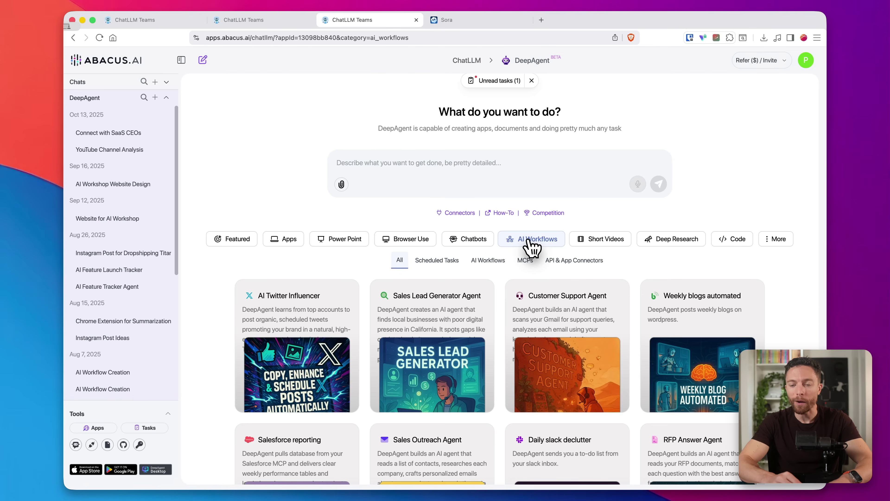
{"action": "left_click", "coordinate": [597, 241]}
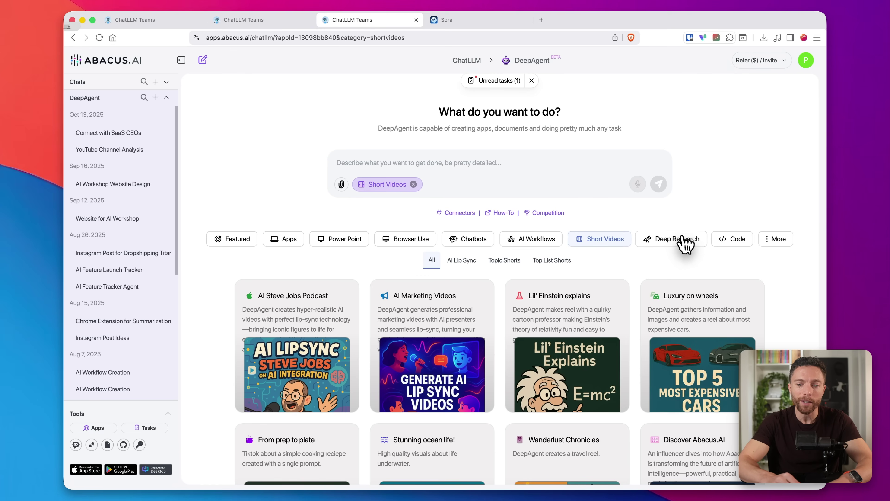
{"action": "left_click", "coordinate": [684, 242]}
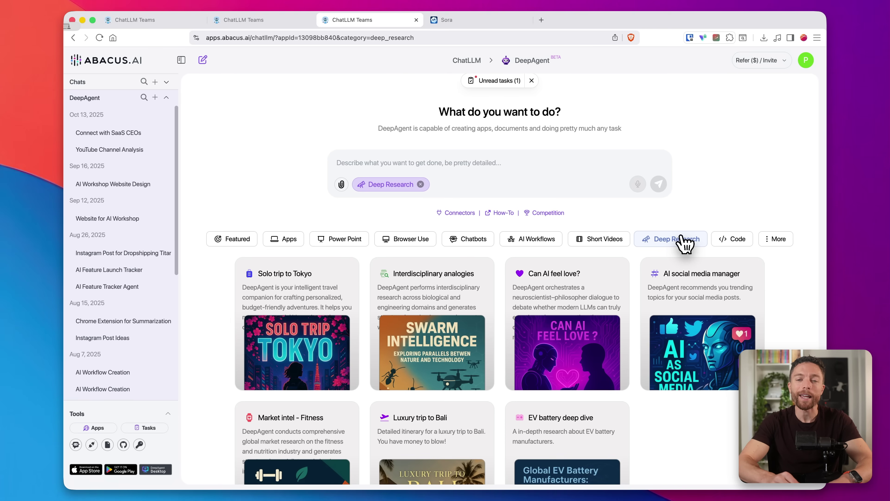